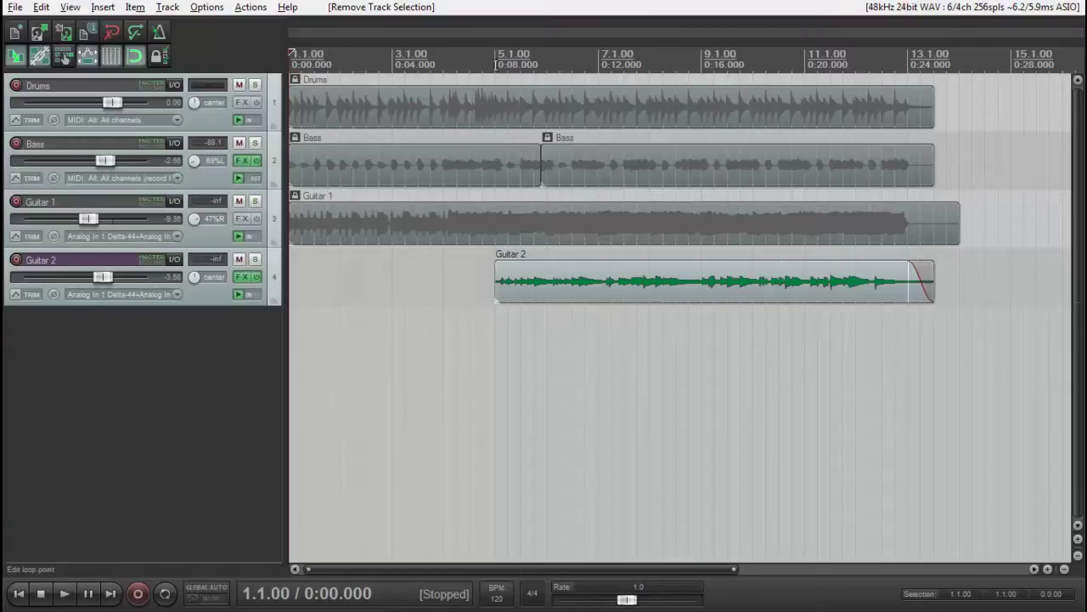
Step: Select bars 5 to 13 on the ruler and set the record mode to time selection auto punch
drag(495, 63, 932, 59)
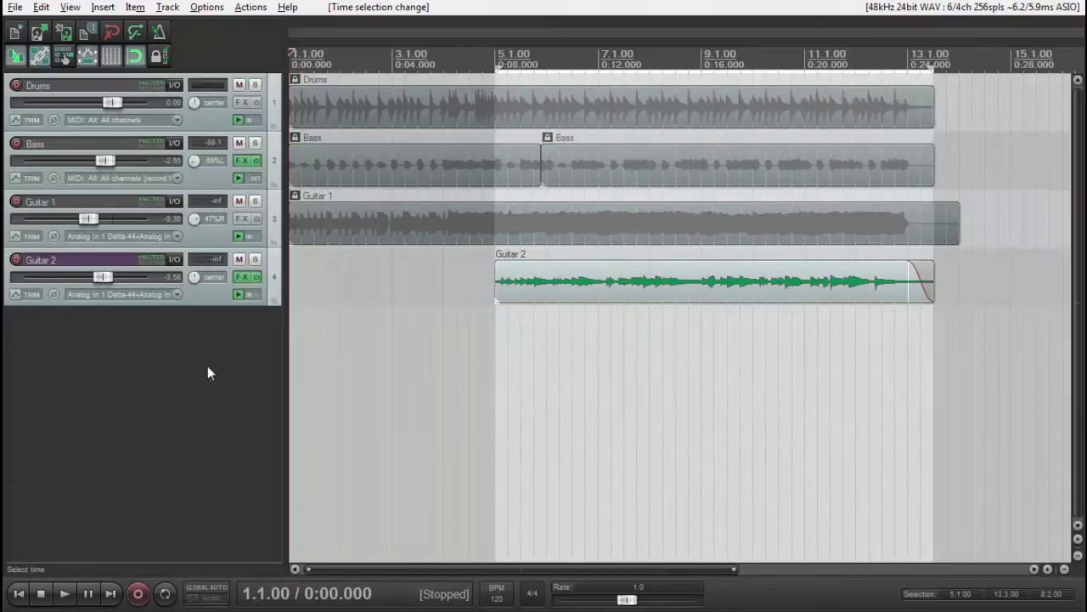
right_click(138, 593)
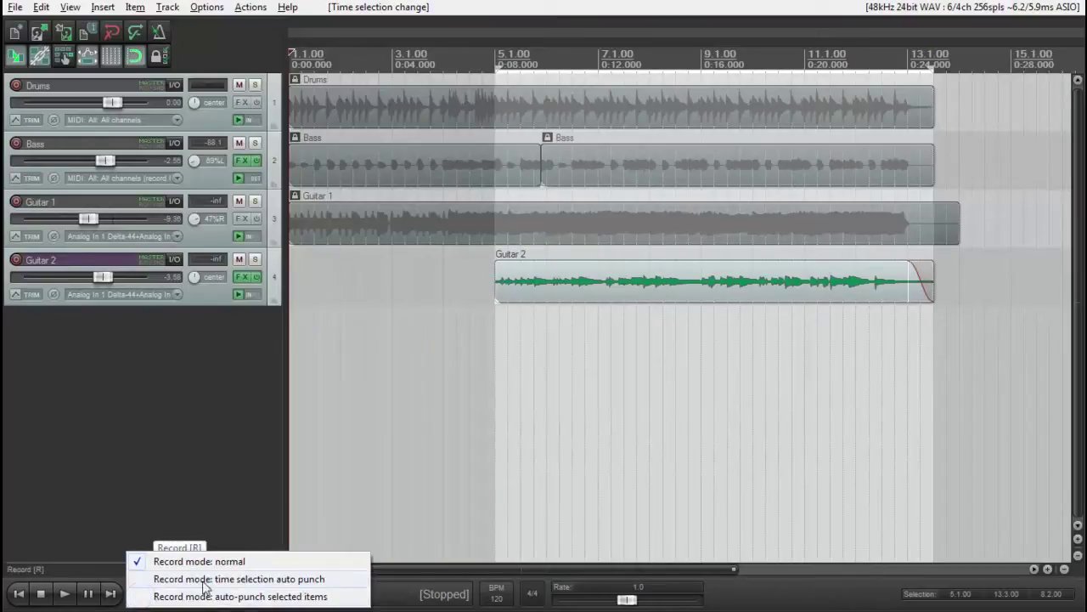
click(324, 582)
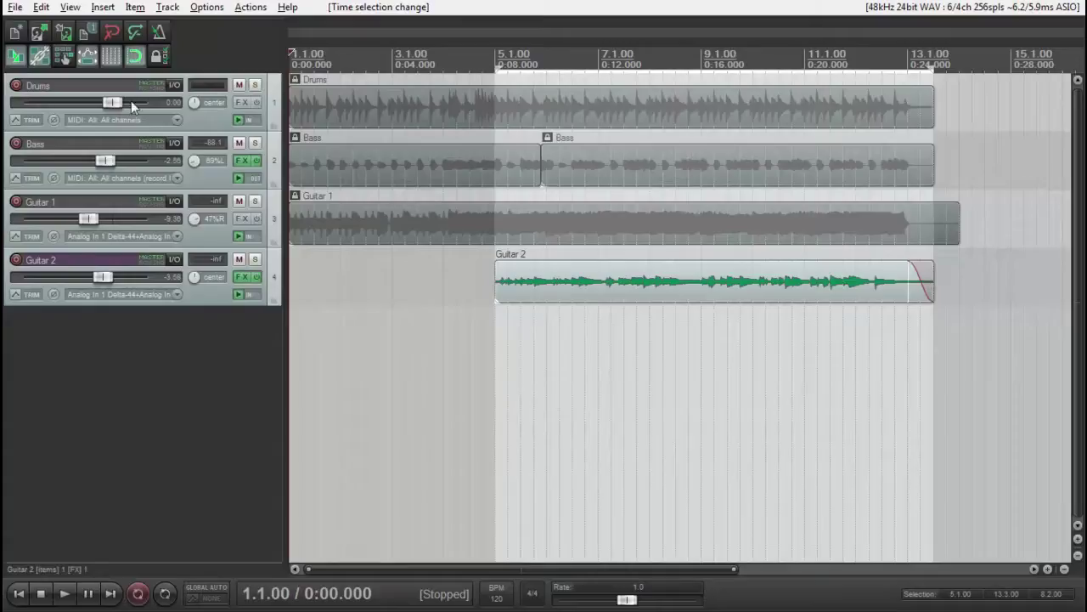
Step: Check Enable metronome in the Metronome and pre-roll settings, then close the dialog
right_click(156, 36)
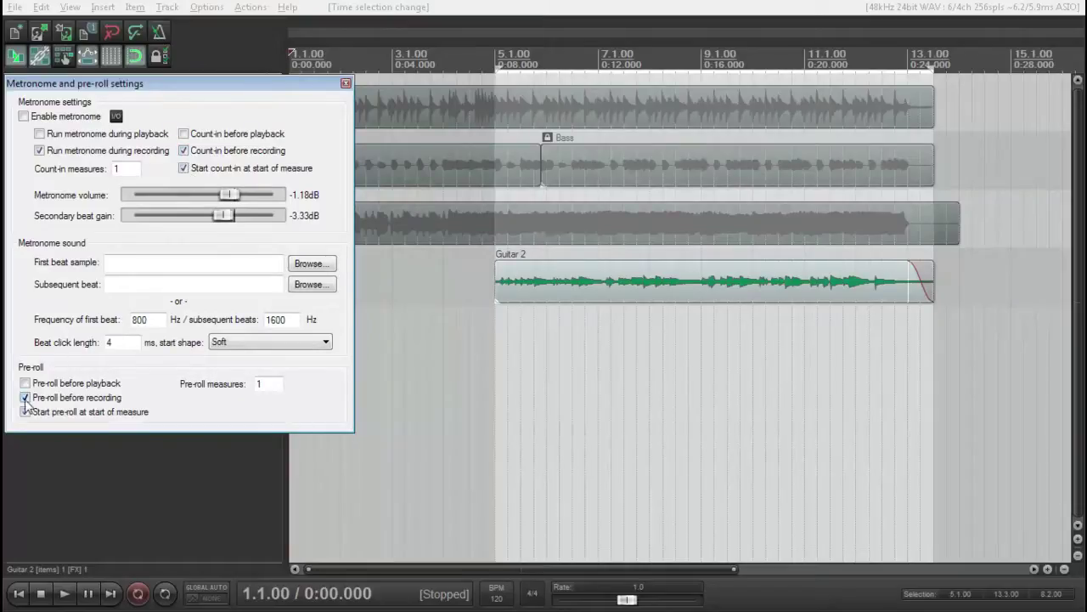
click(24, 117)
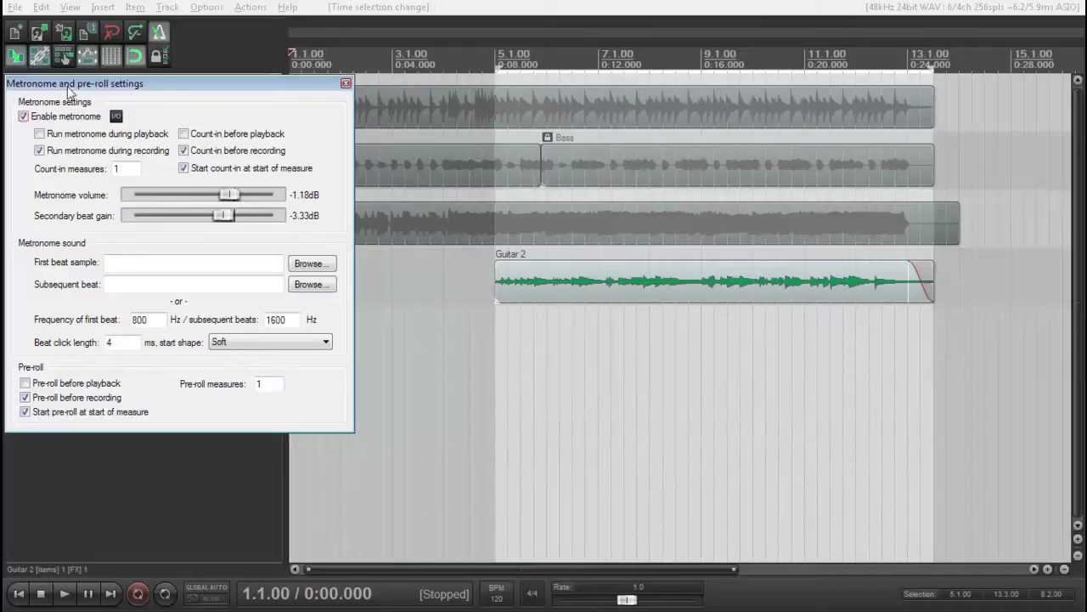
key(Escape)
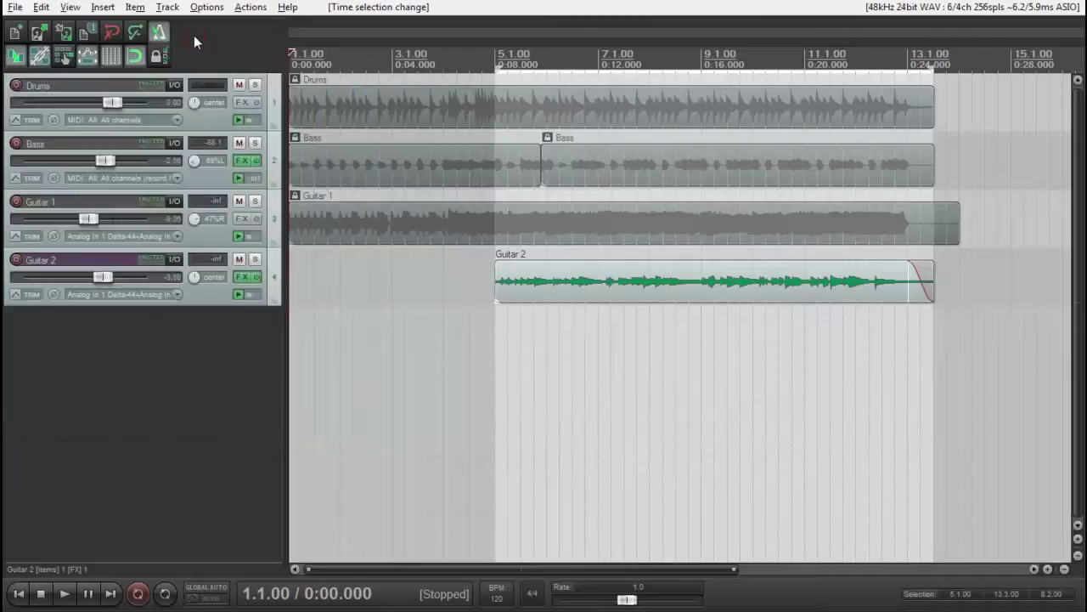
Step: Arm Guitar 2 and punch-record a guitar pass over bars 5–13
click(15, 260)
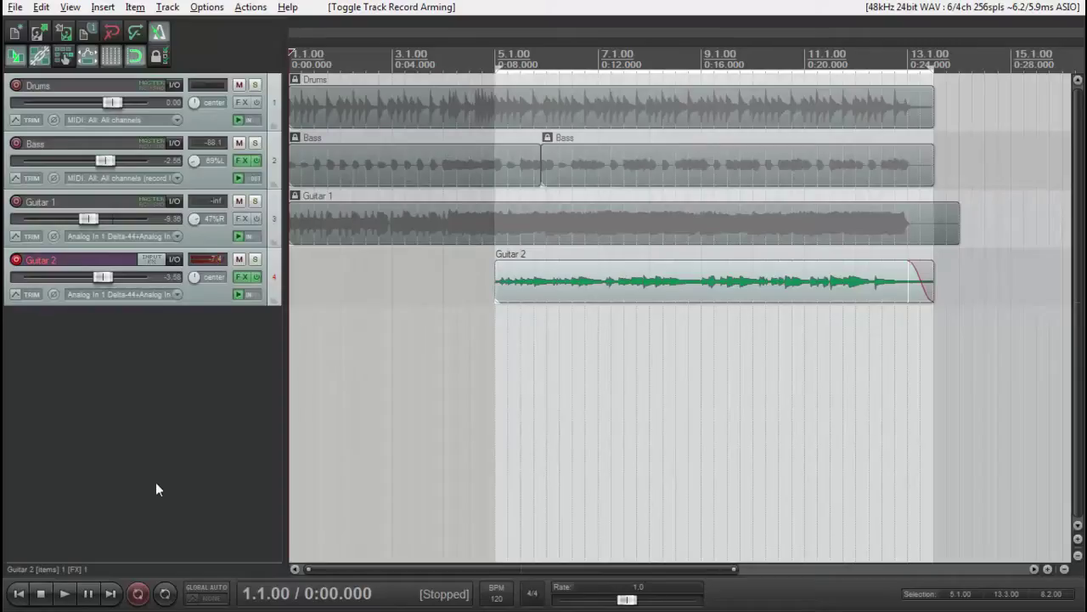
click(139, 594)
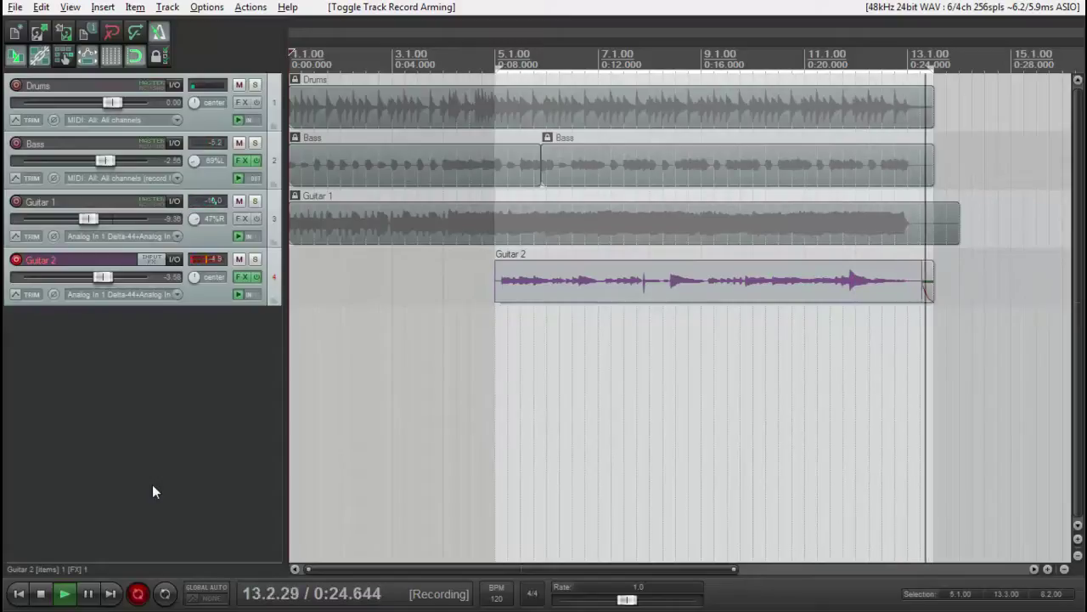
key(space)
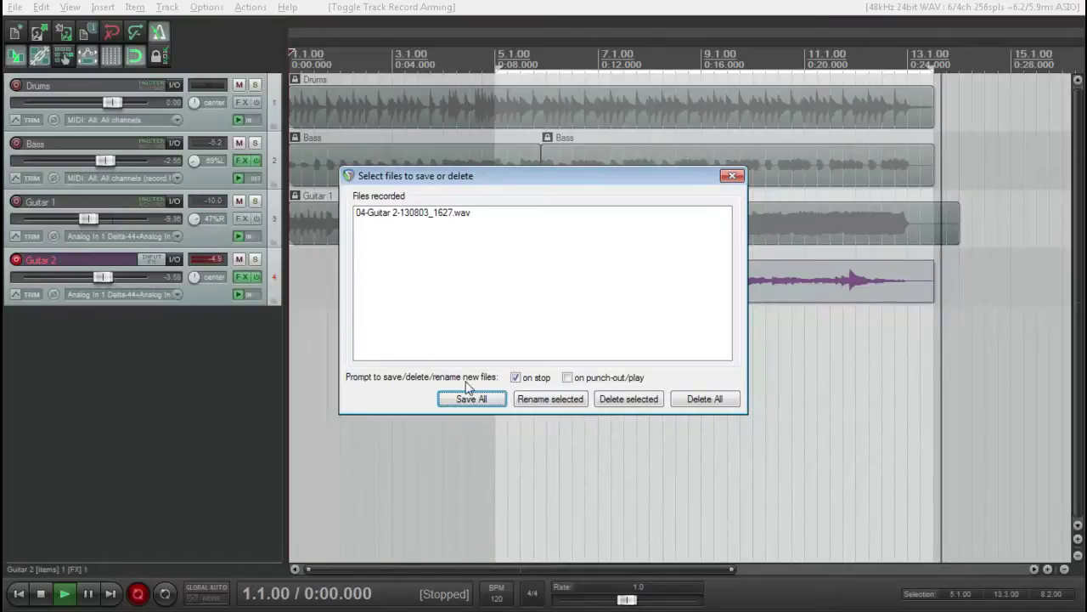
Step: Keep the recording as take 2, then maximize Guitar 2 and minimize the other tracks
click(472, 399)
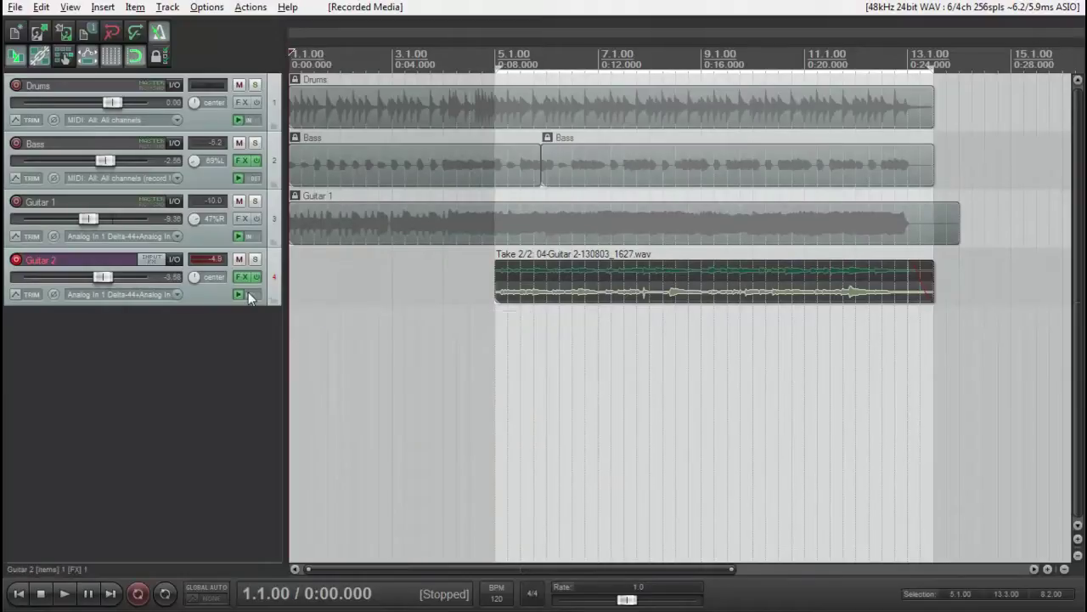
click(217, 285)
key(shift+1)
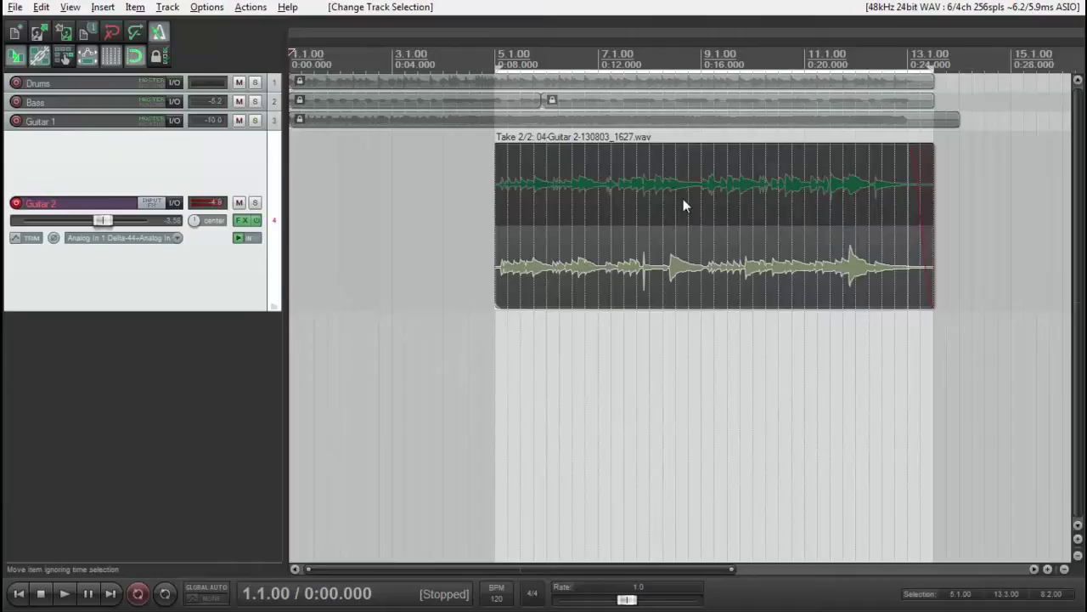
Step: Select Guitar 2 and record a third pass over bars 5–13, stopping at the save prompt
click(224, 284)
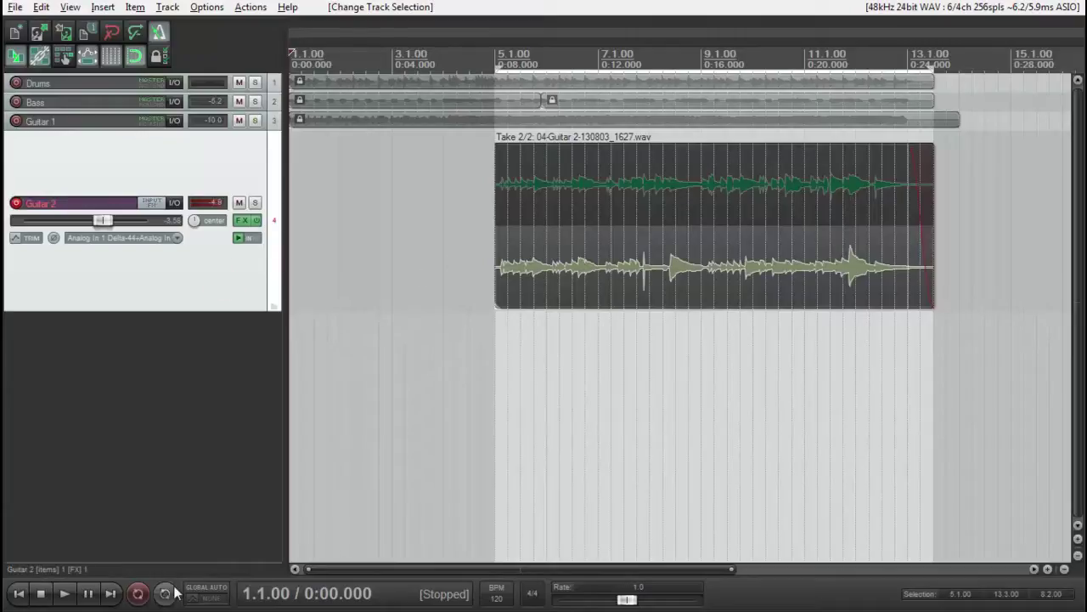
click(137, 594)
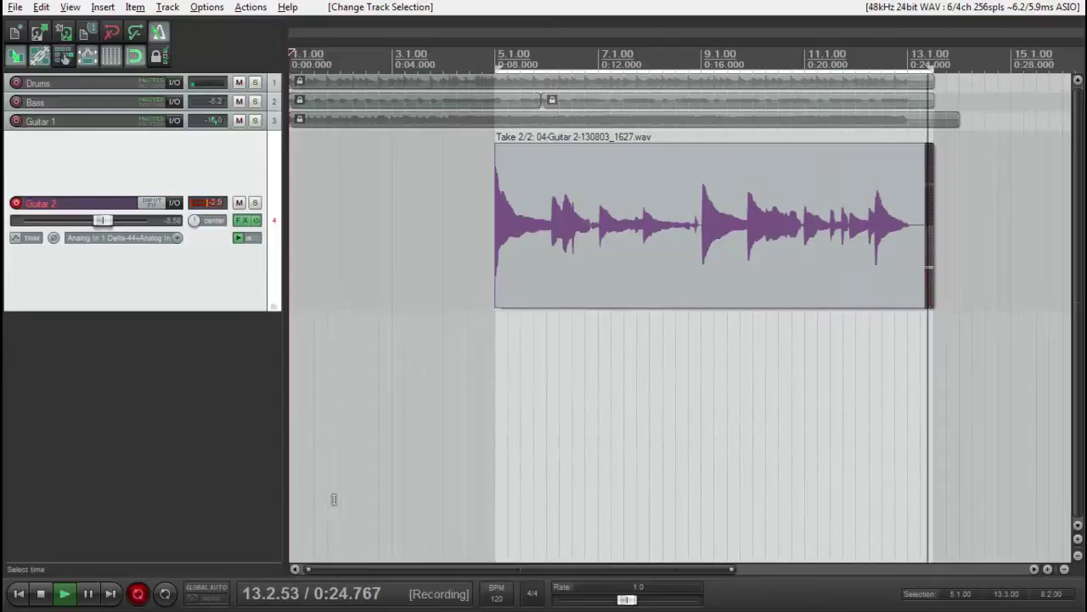
key(space)
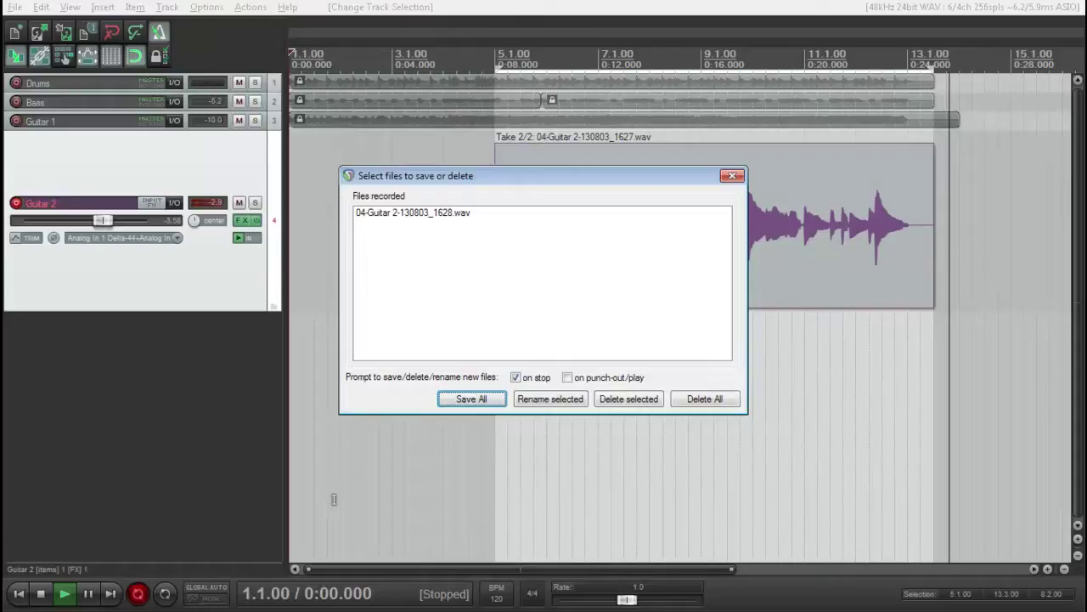
Step: Keep the third pass as take 3, audition take lanes 1–3, and leave Take 2 active
click(471, 399)
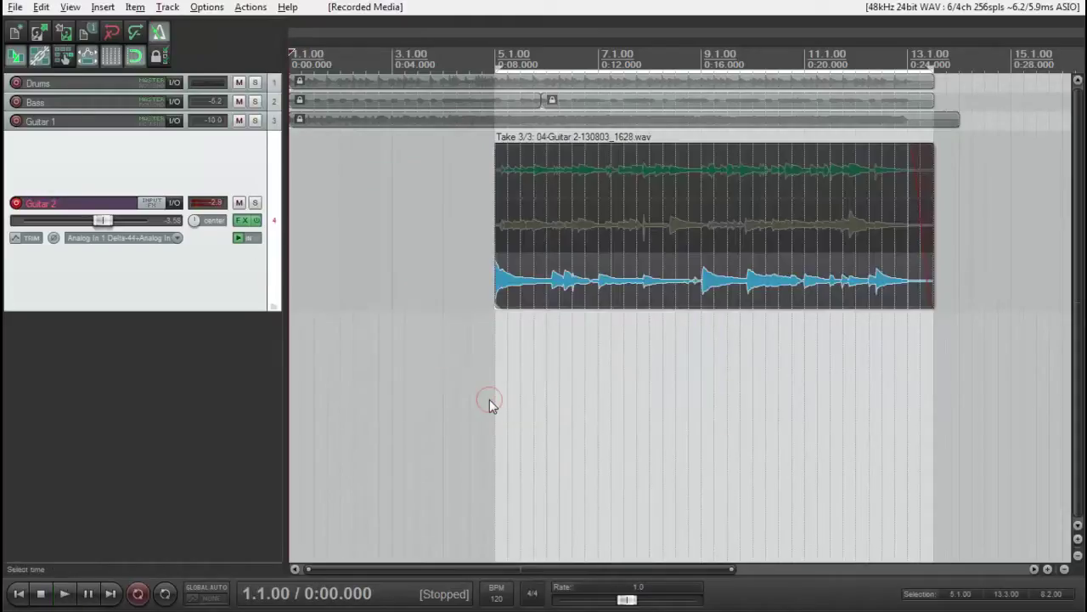
click(544, 179)
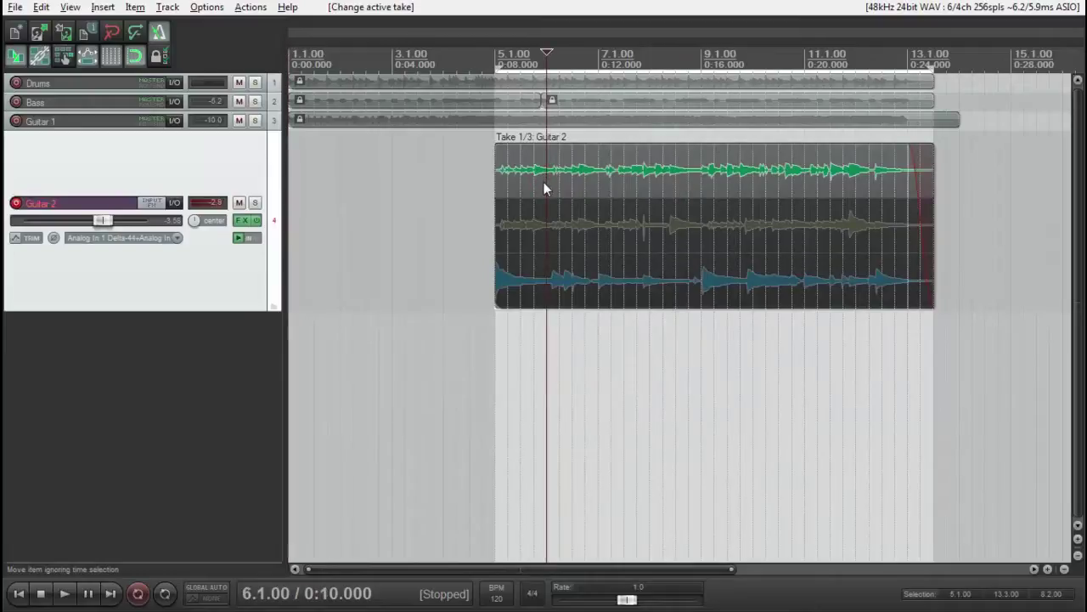
click(543, 233)
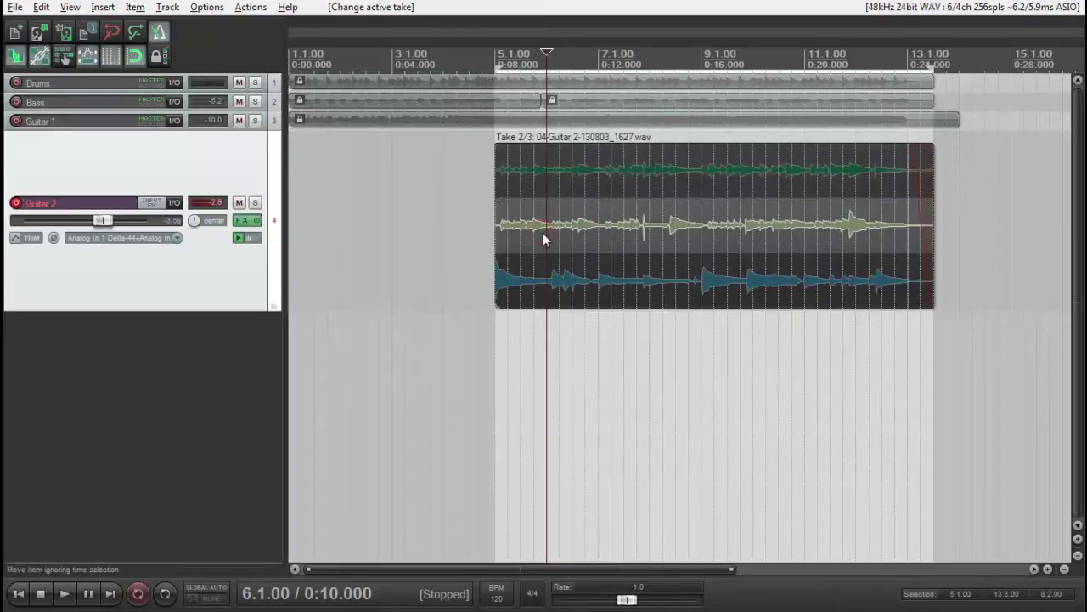
click(546, 295)
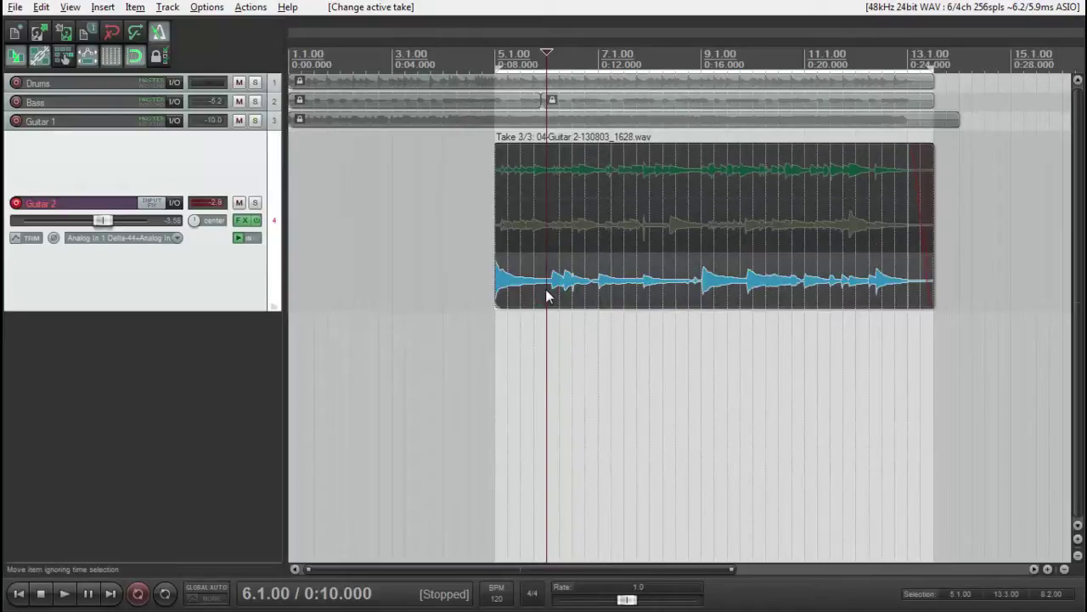
click(502, 239)
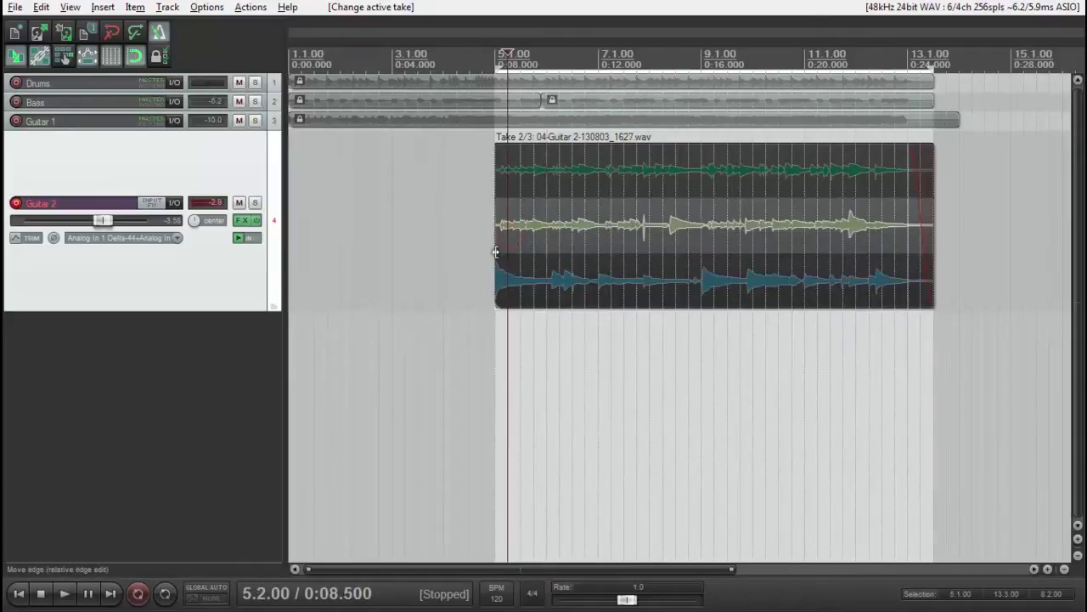
Step: Play Guitar 2 from bar 5 to audition take 2
click(491, 339)
key(space)
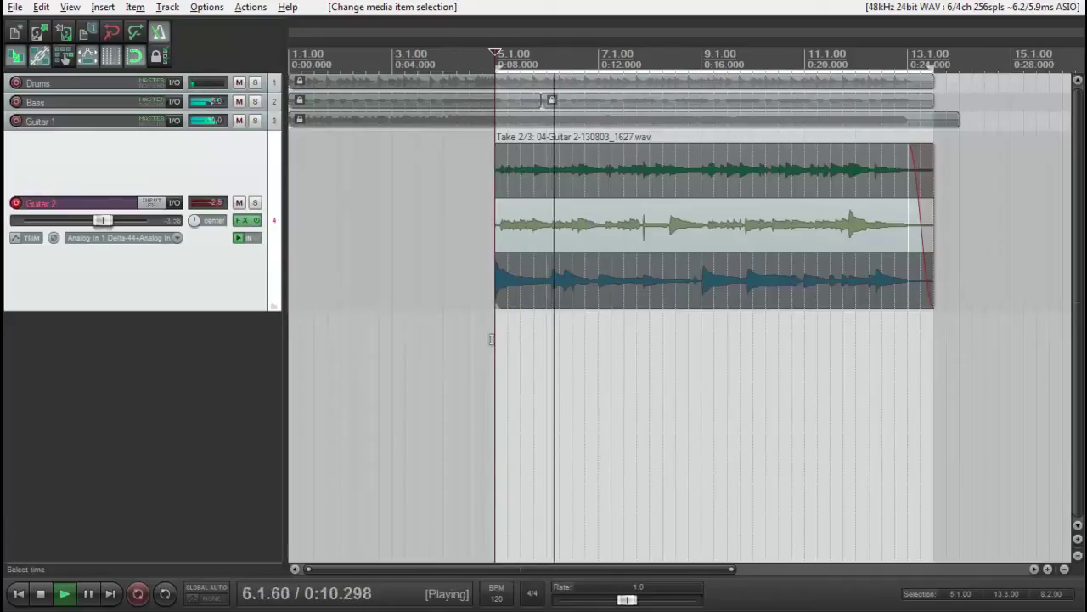
key(space)
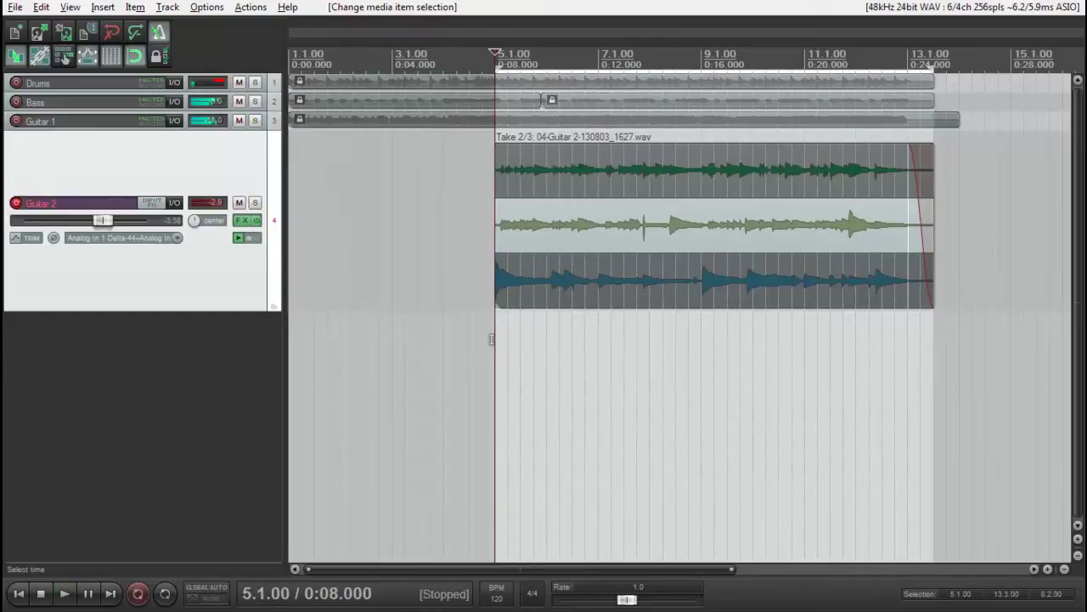
Step: Split the item at bar 7, using take 2 before and take 1 after, then play from bar 7
click(601, 242)
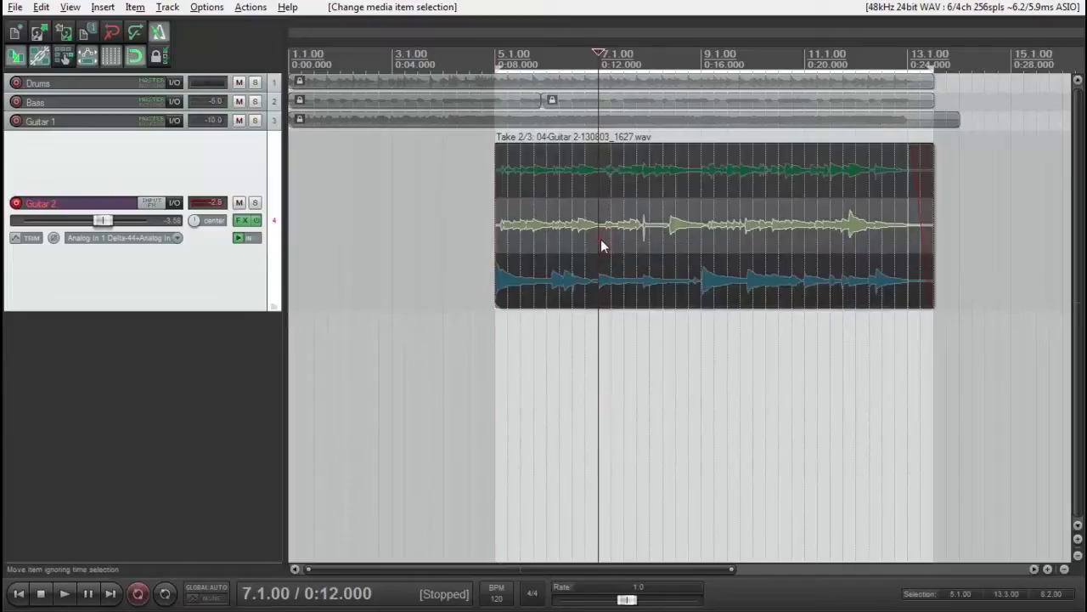
key(s)
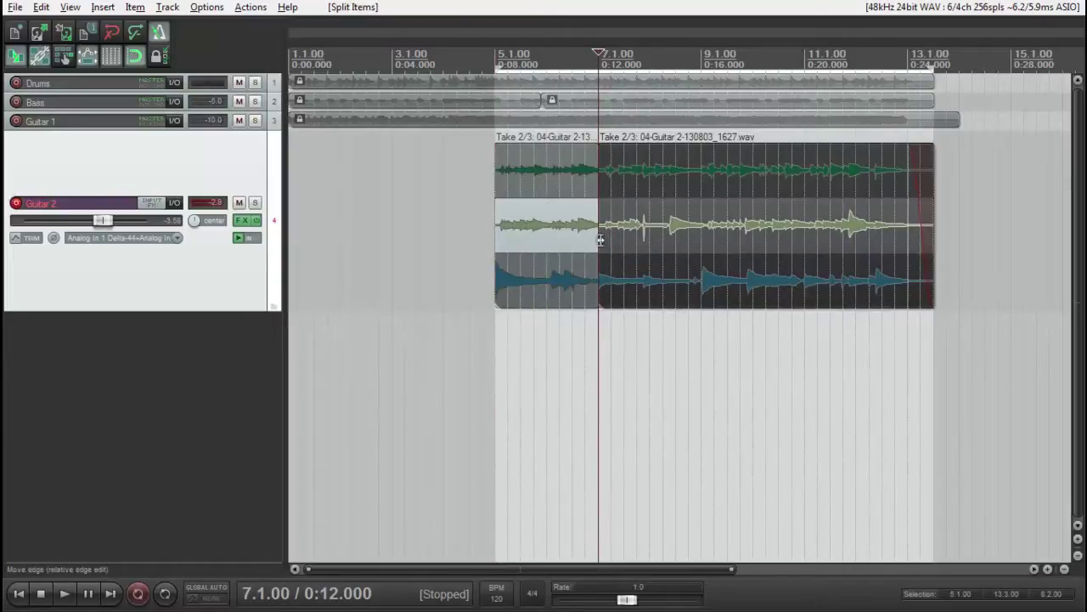
click(612, 240)
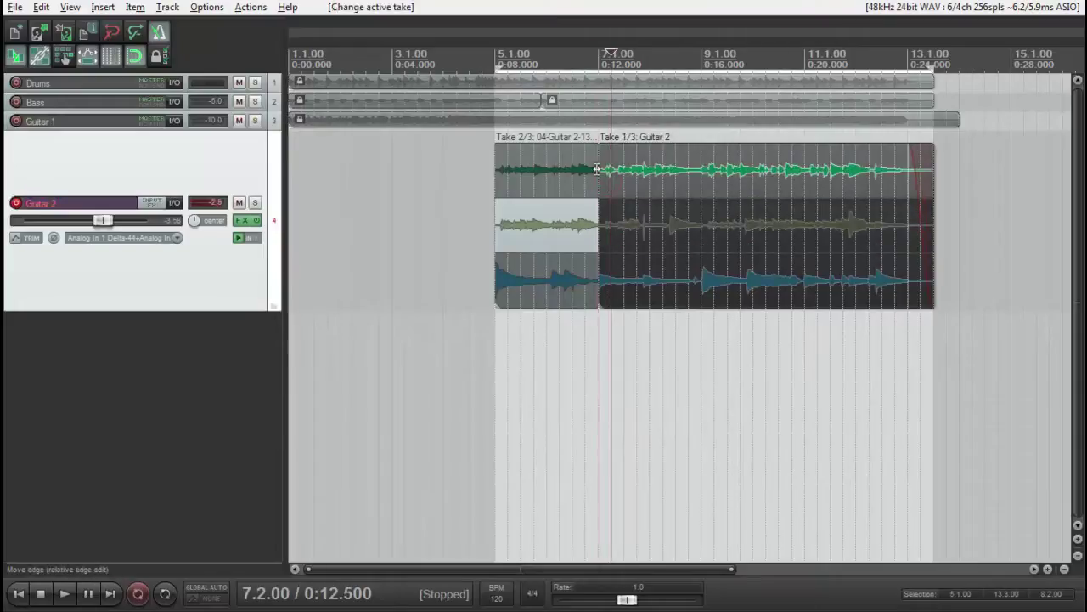
click(597, 169)
click(571, 219)
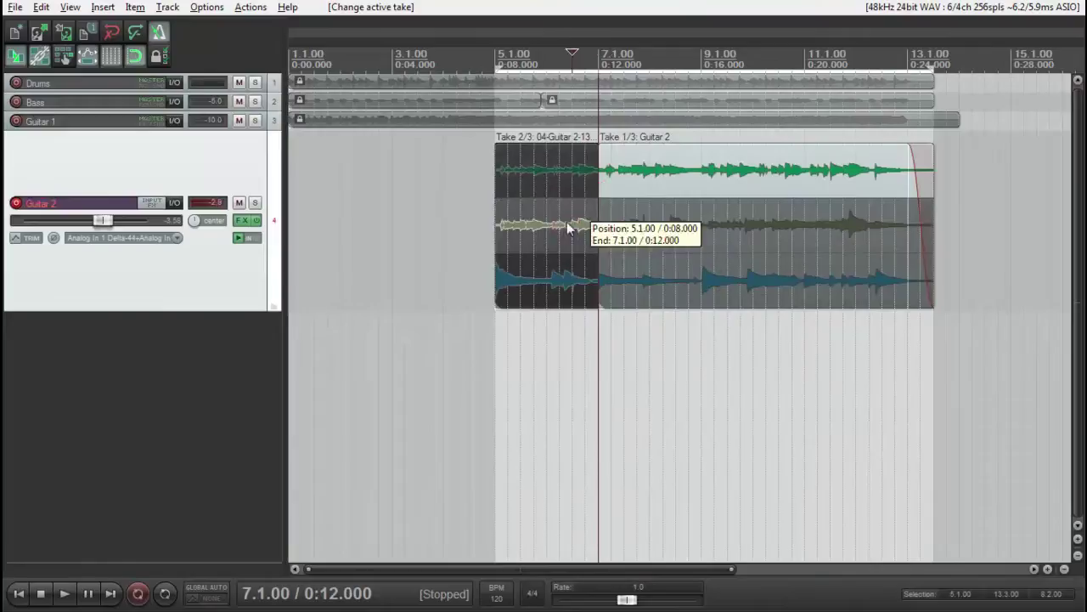
click(599, 62)
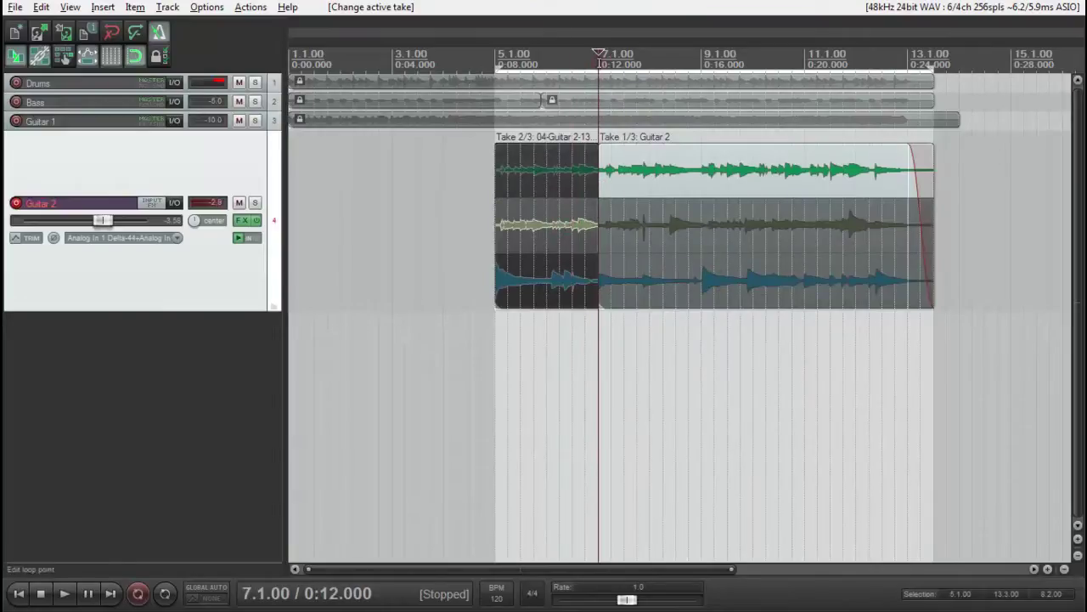
key(space)
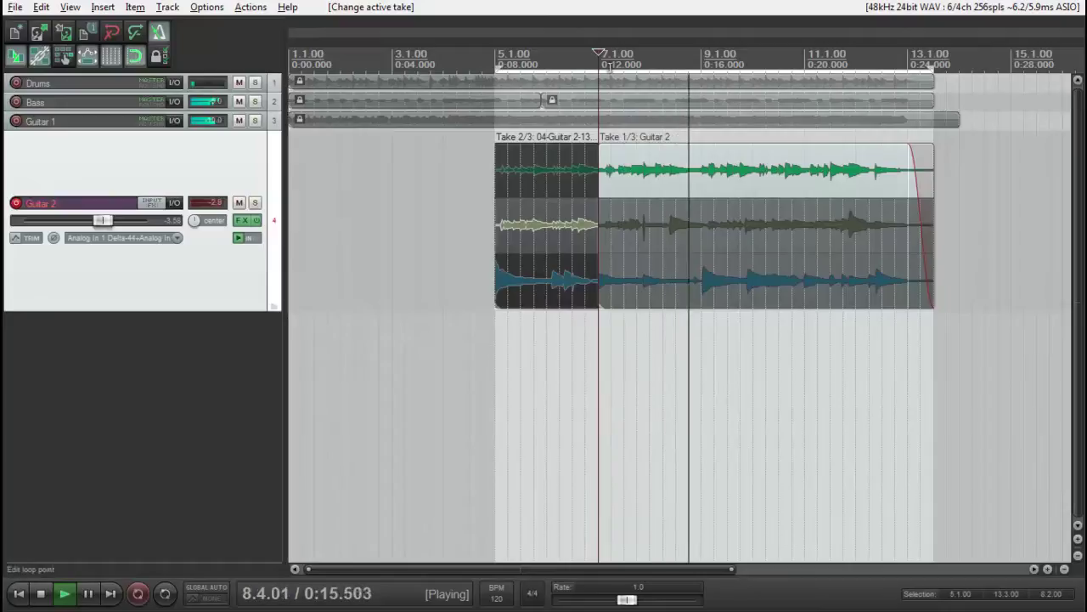
key(space)
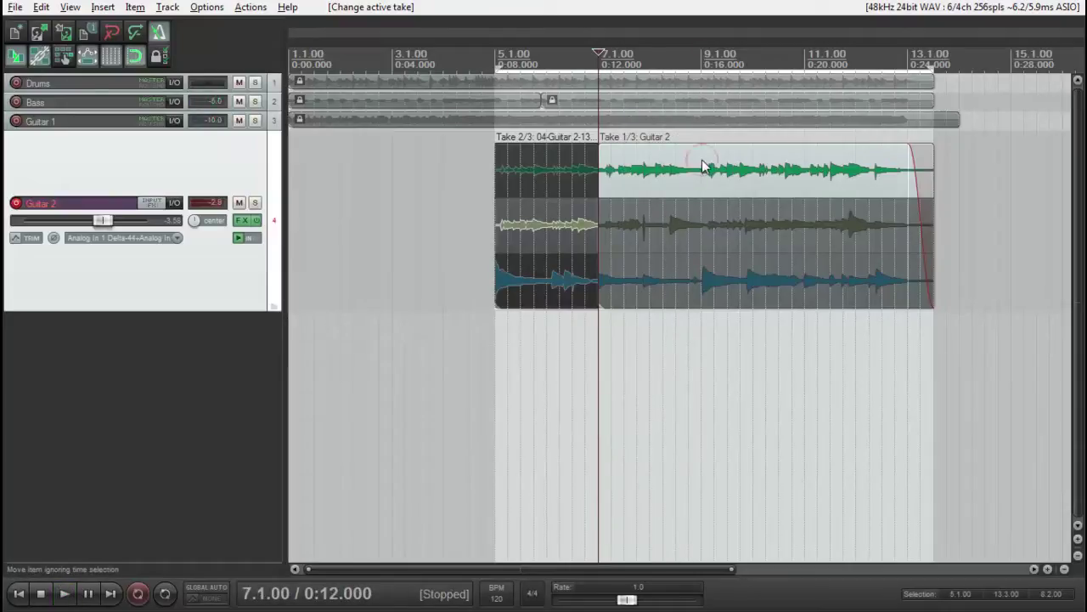
Step: Split the later section at bar 9 and make take 3 active there
click(702, 166)
key(s)
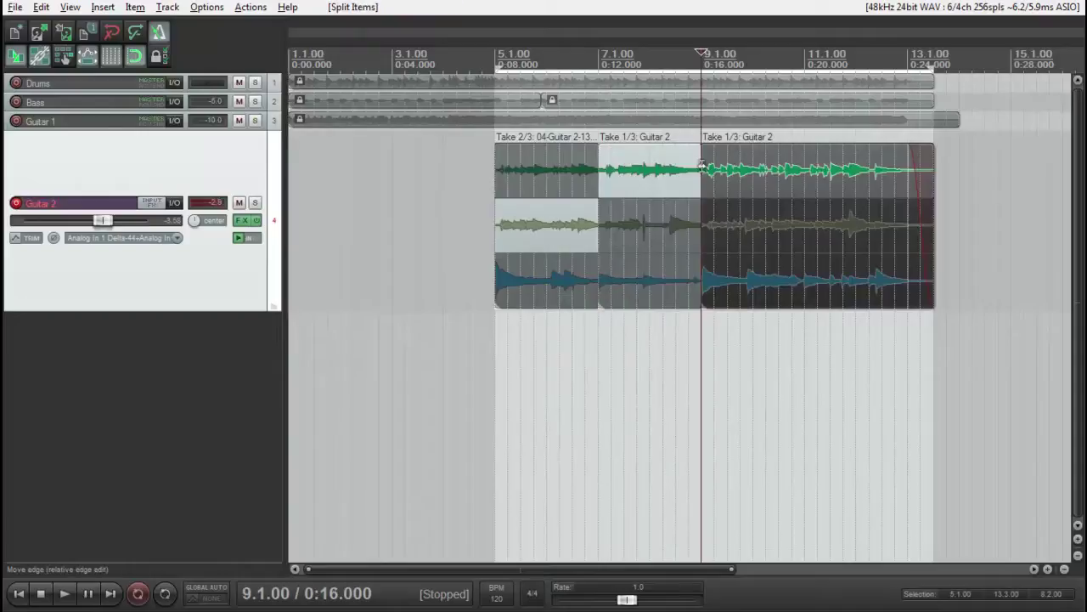
click(730, 291)
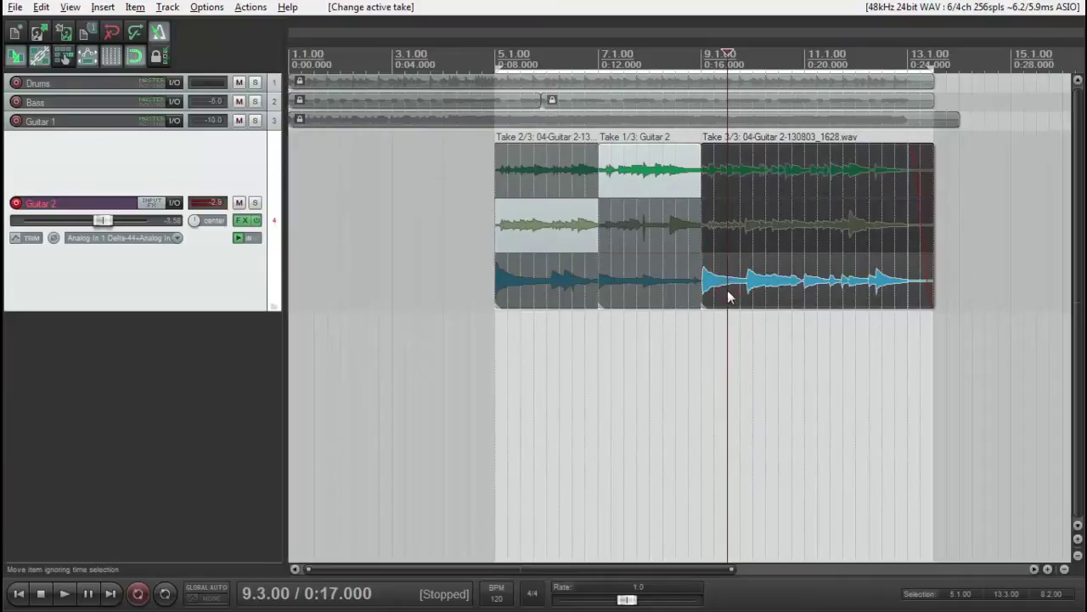
Step: Compare takes for the opening section, keep take 2, and play the comped part from bar 5
click(526, 233)
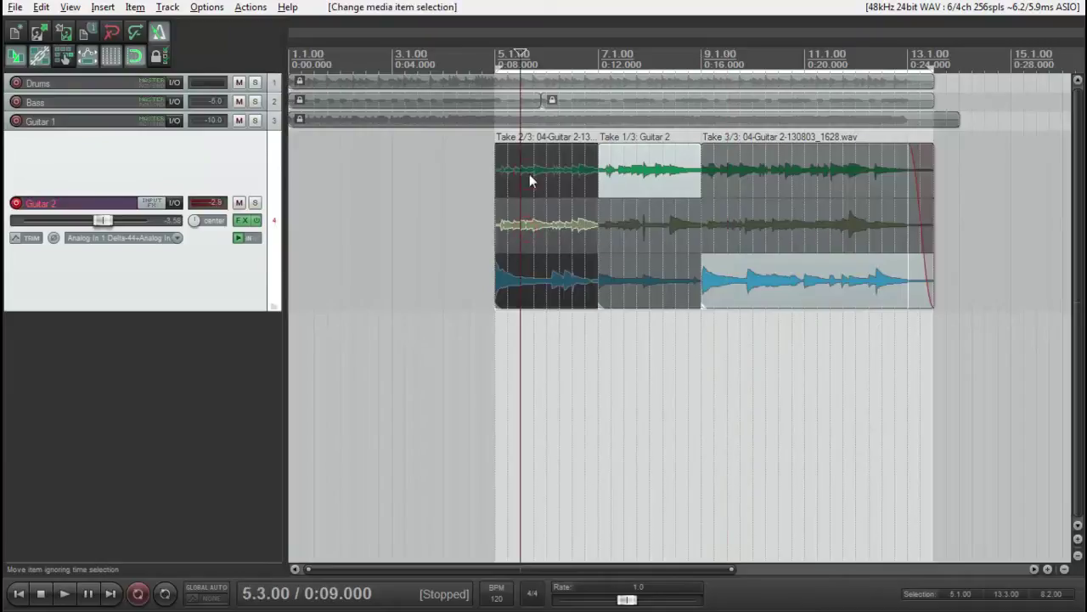
click(536, 255)
click(561, 271)
click(521, 226)
click(534, 228)
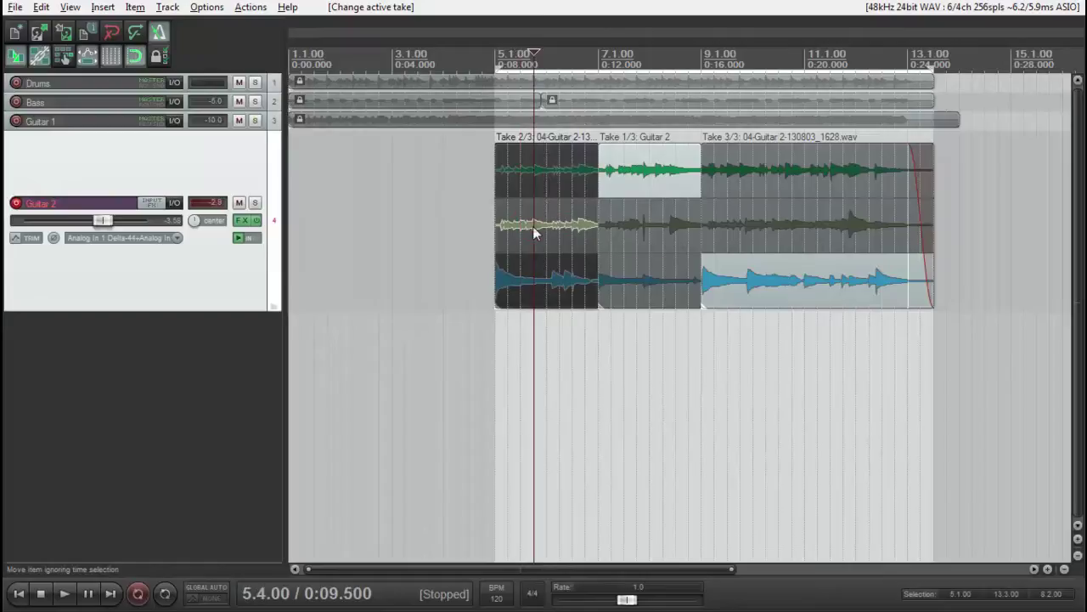
click(480, 357)
key(space)
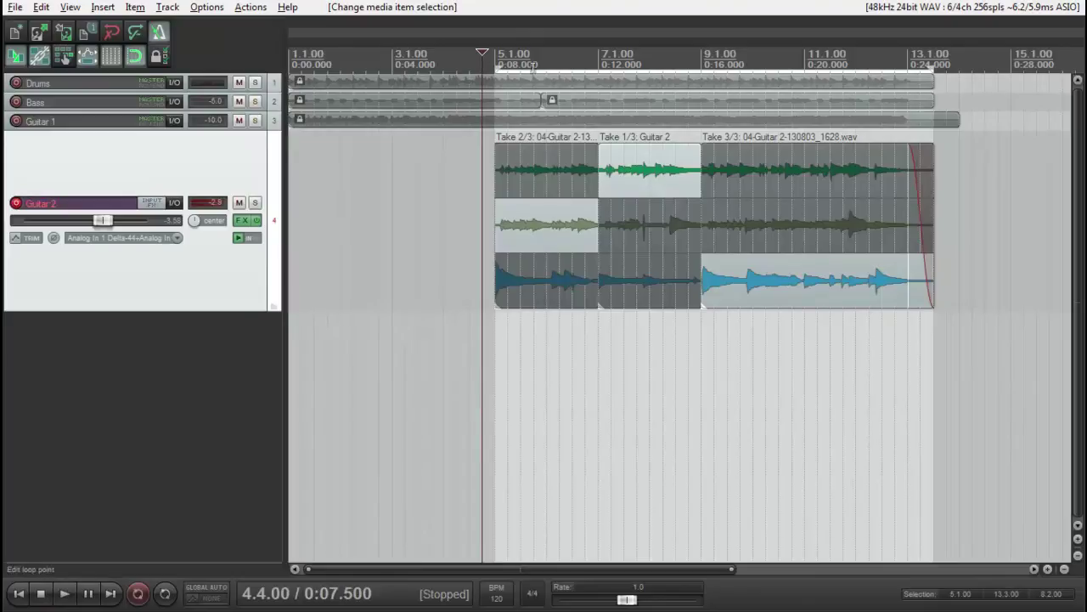
Step: Turn off take lanes with Ctrl+L so Guitar 2 shows only takes 2, 1 and 3
key(ctrl+l)
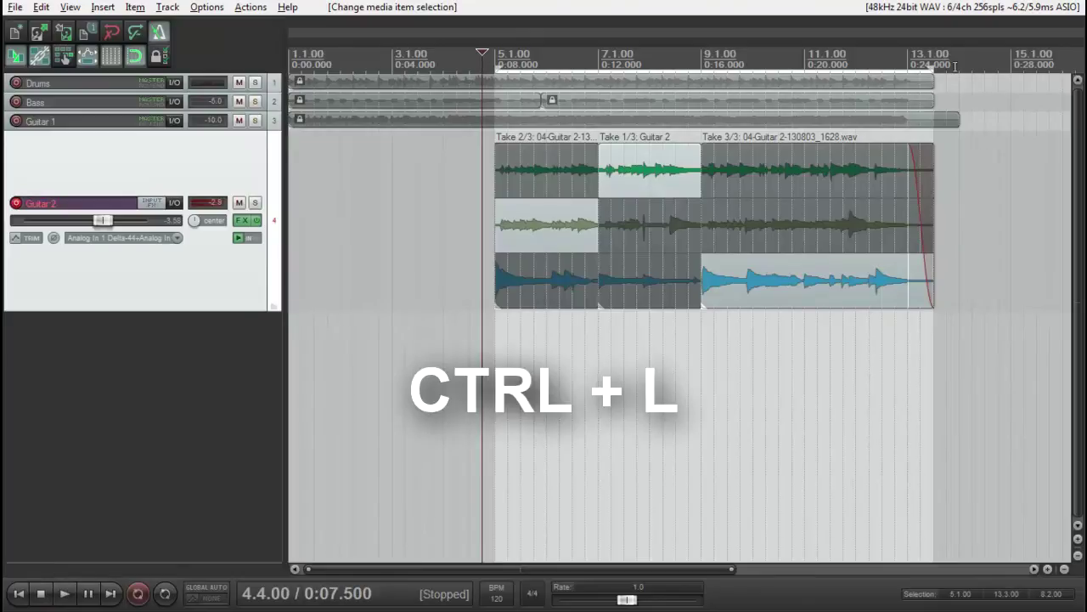